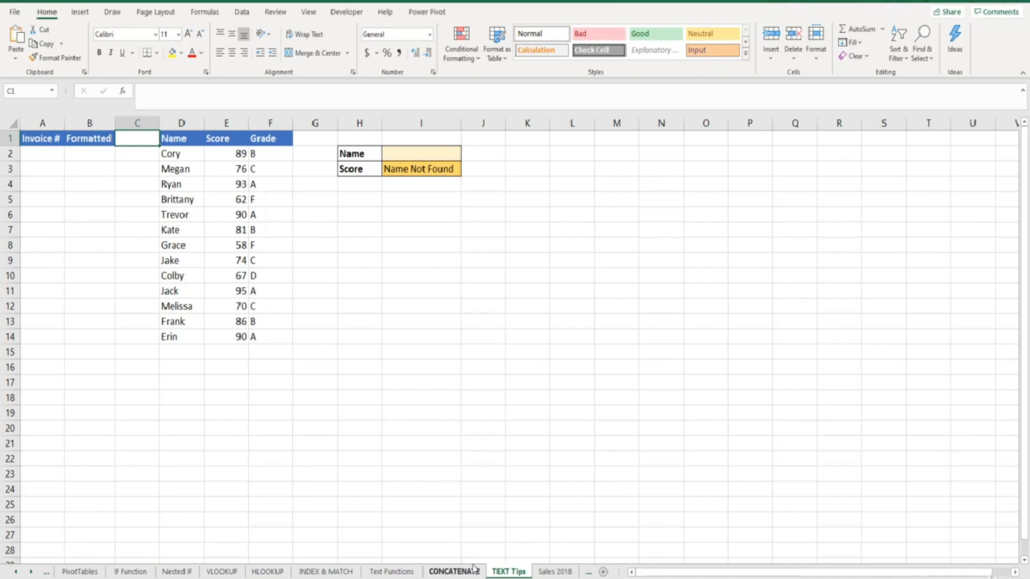
Enter 1, 2, 3 in A2:A4 and extend the Invoice # series down to 10 in A11
{"action": "left_click", "coordinate": [46, 157]}
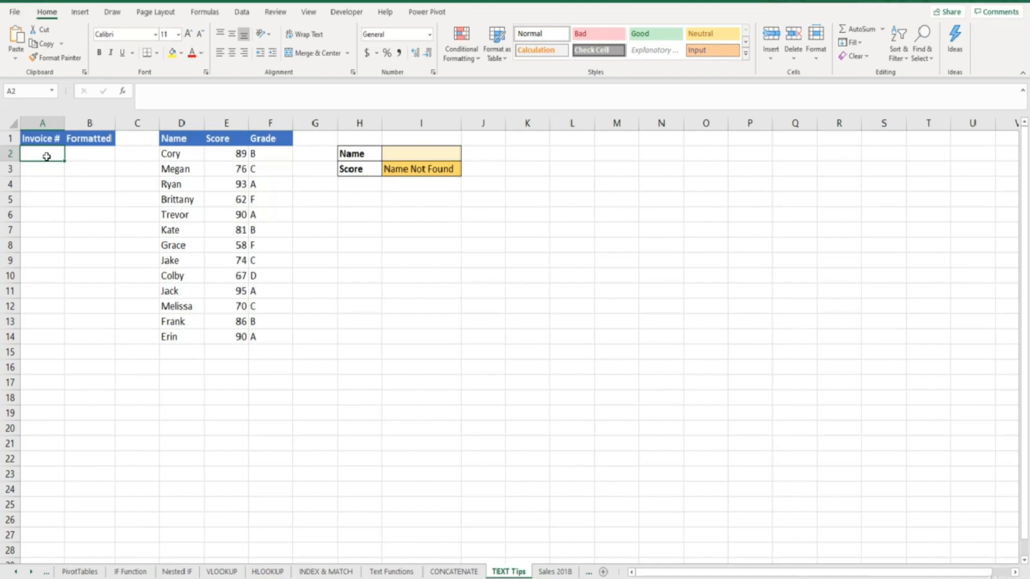
{"action": "type", "text": "0"}
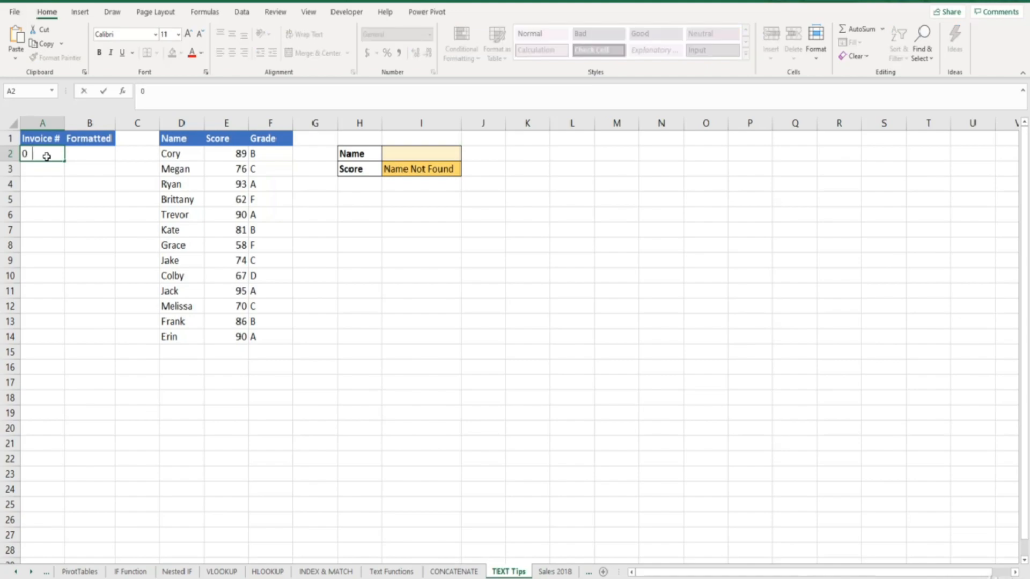
{"action": "type", "text": "00001"}
{"action": "key", "text": "Return"}
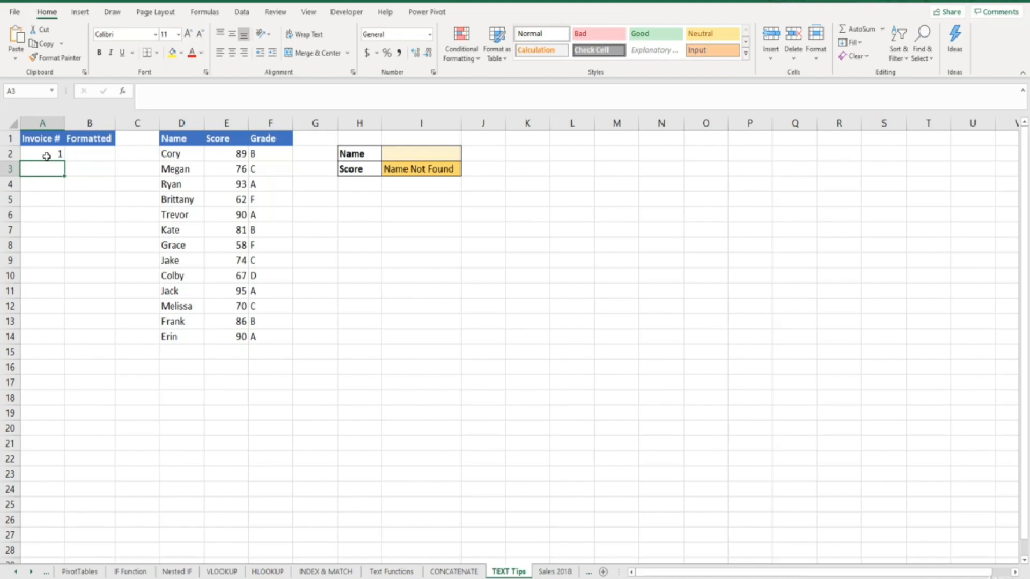
{"action": "type", "text": "2"}
{"action": "key", "text": "Return"}
{"action": "type", "text": "3"}
{"action": "key", "text": "Return"}
{"action": "left_click_drag", "start_coordinate": [47, 156], "coordinate": [61, 296]}
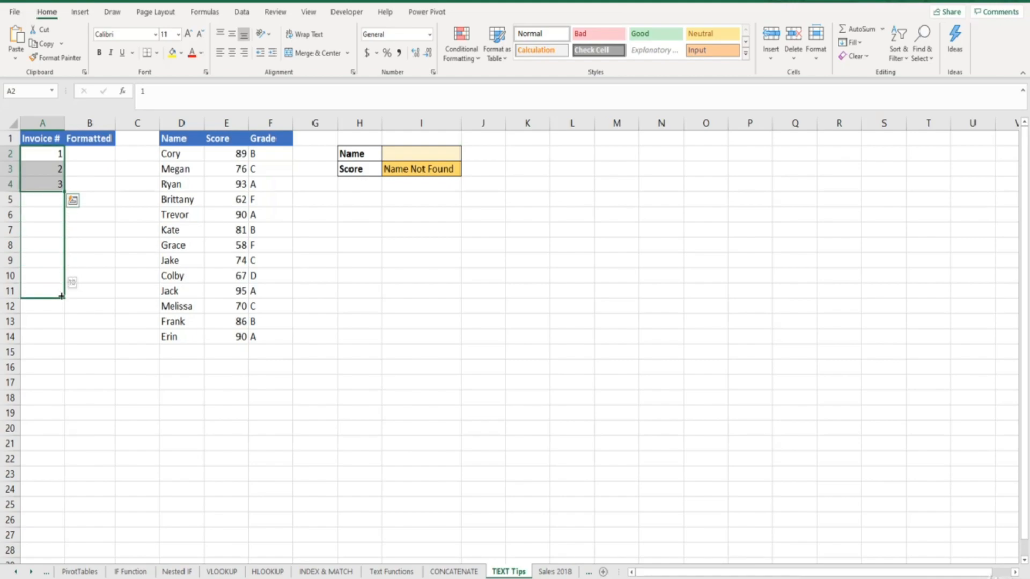
{"action": "left_click_drag", "start_coordinate": [62, 295], "coordinate": [62, 296]}
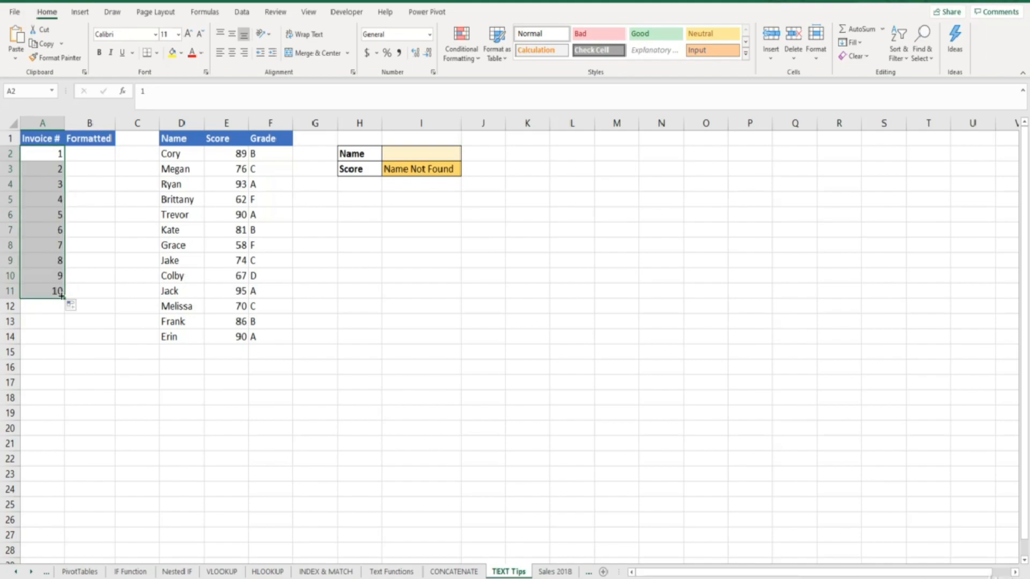
Enter =TEXT(A2,"000000") in B2 and fill it down through B11
{"action": "left_click", "coordinate": [98, 152]}
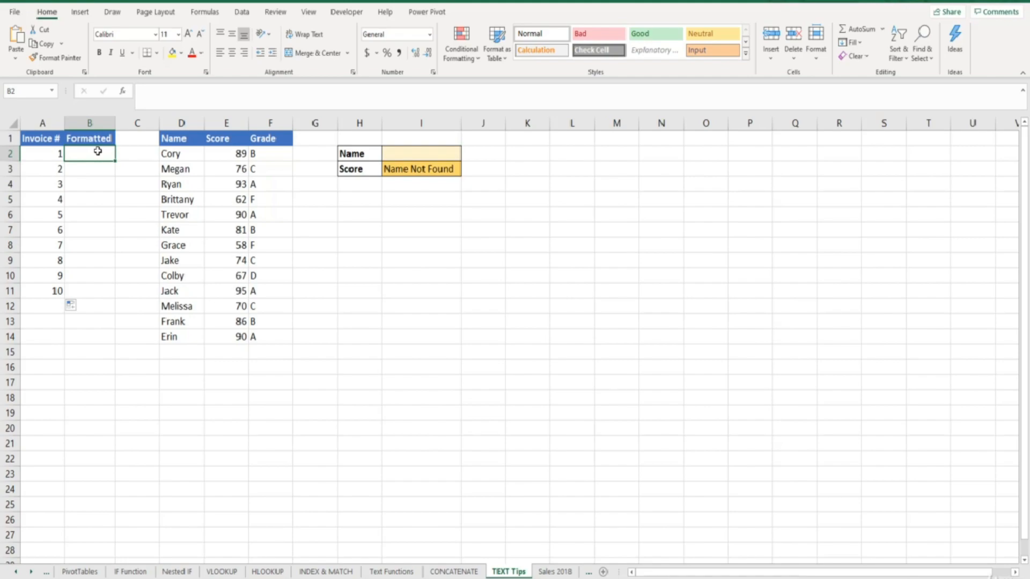
{"action": "type", "text": "=text"}
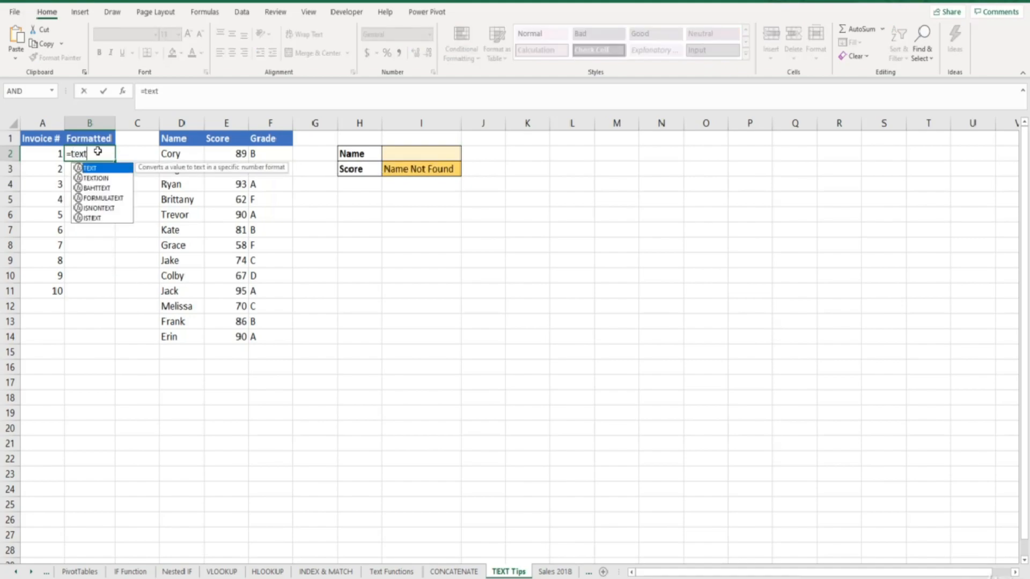
{"action": "type", "text": "("}
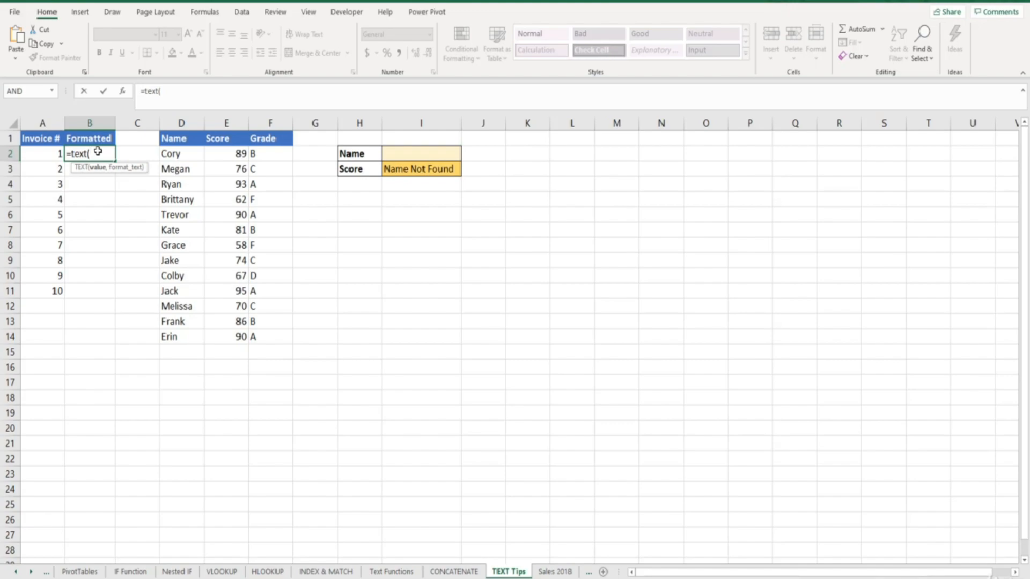
{"action": "left_click", "coordinate": [47, 155]}
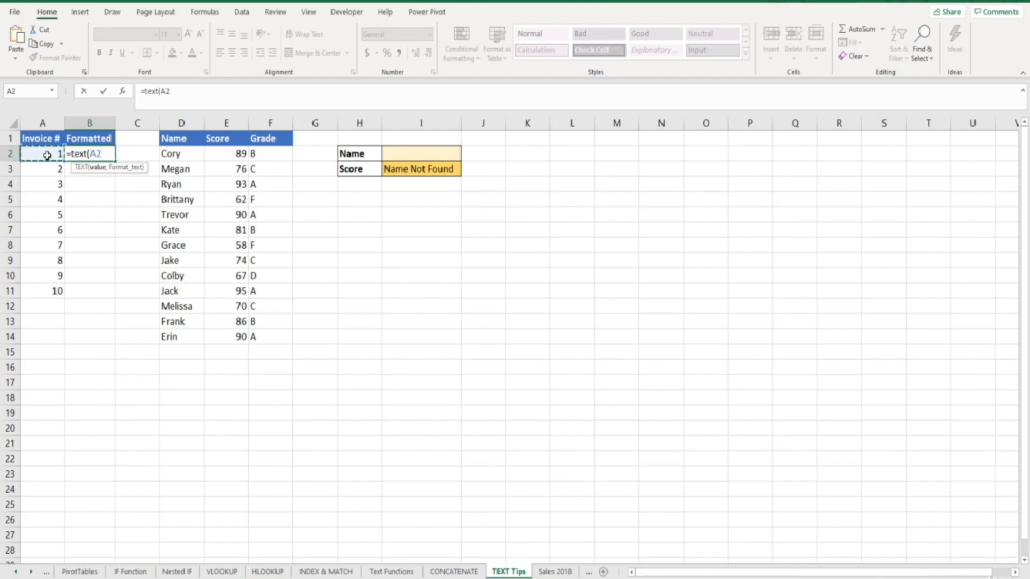
{"action": "type", "text": ","}
{"action": "type", "text": "\"000000"}
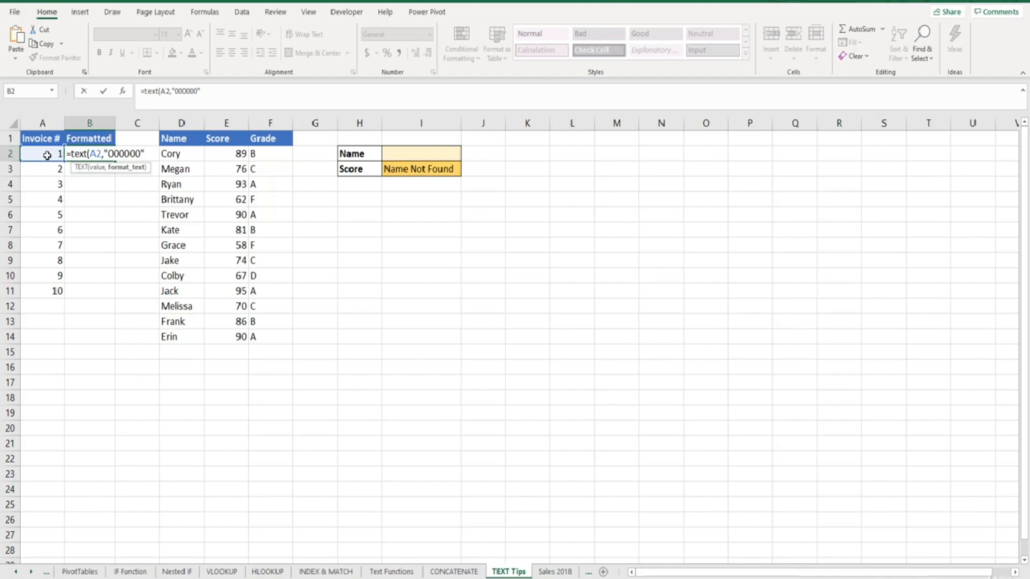
{"action": "type", "text": "\")"}
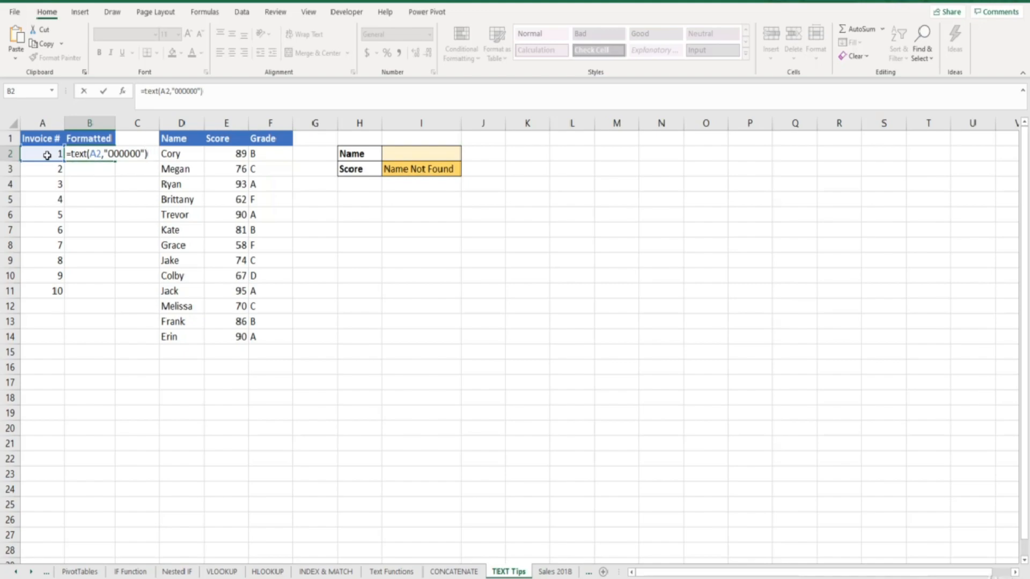
{"action": "key", "text": "Return"}
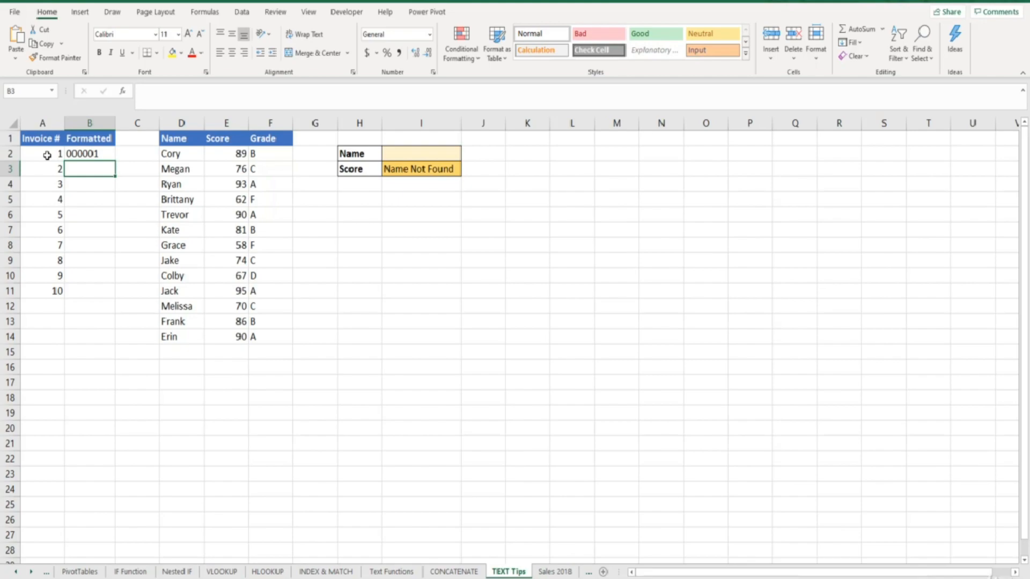
{"action": "left_click", "coordinate": [107, 154]}
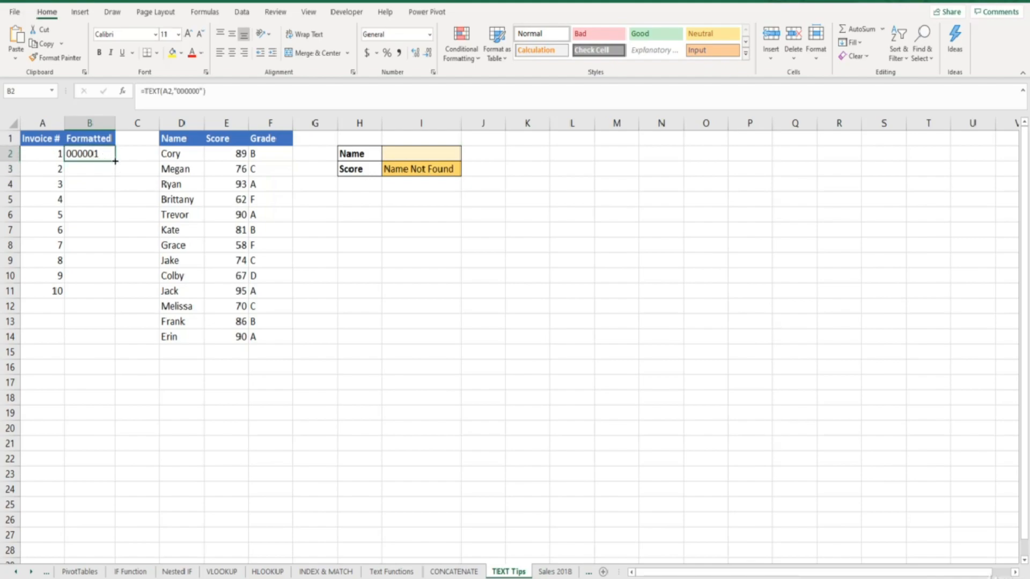
{"action": "double_click", "coordinate": [115, 161]}
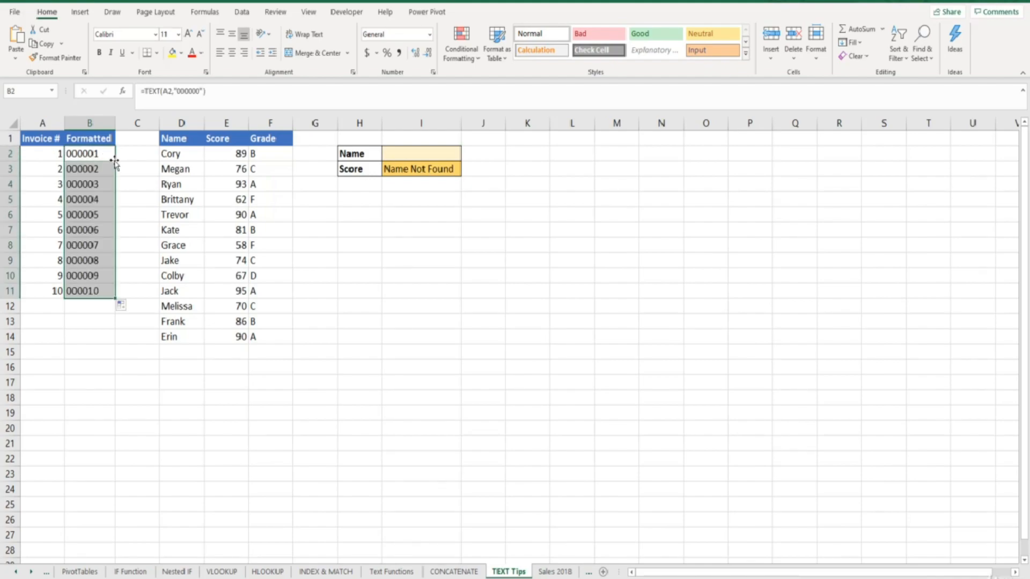
Apply the custom number format 000000 to the invoice numbers in A2:A11
{"action": "left_click", "coordinate": [109, 154]}
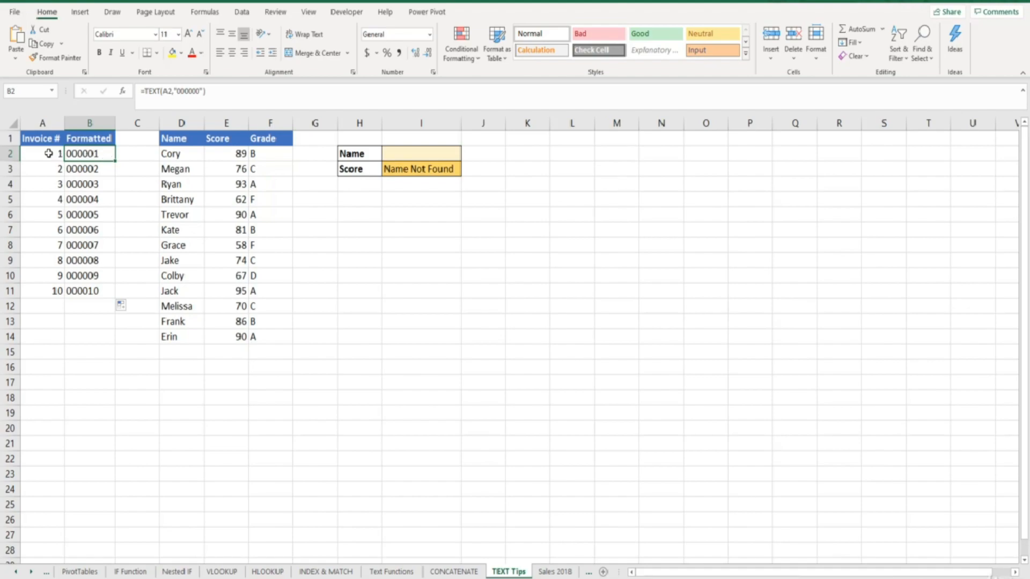
{"action": "left_click_drag", "start_coordinate": [48, 154], "coordinate": [34, 291]}
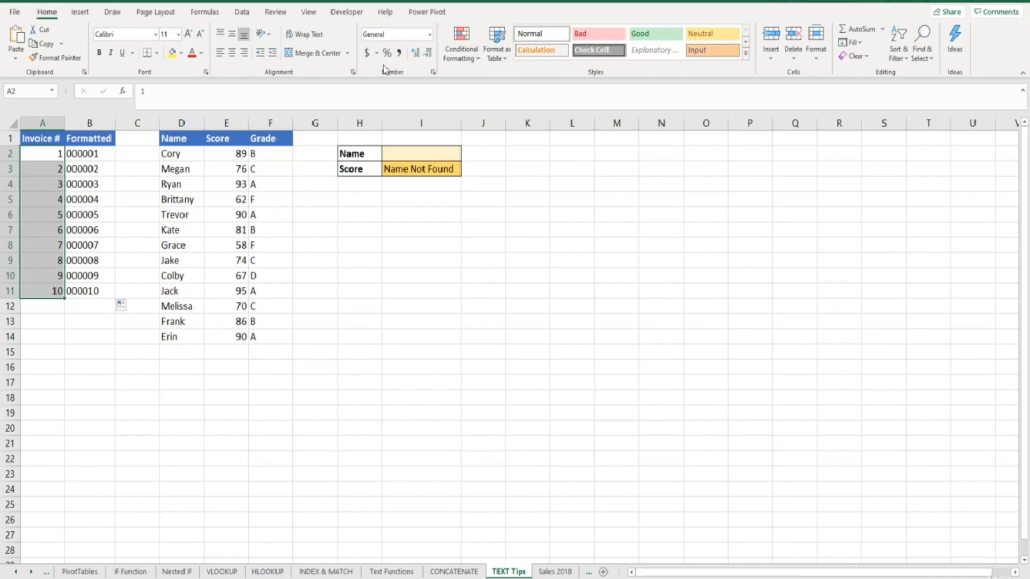
{"action": "left_click", "coordinate": [429, 35]}
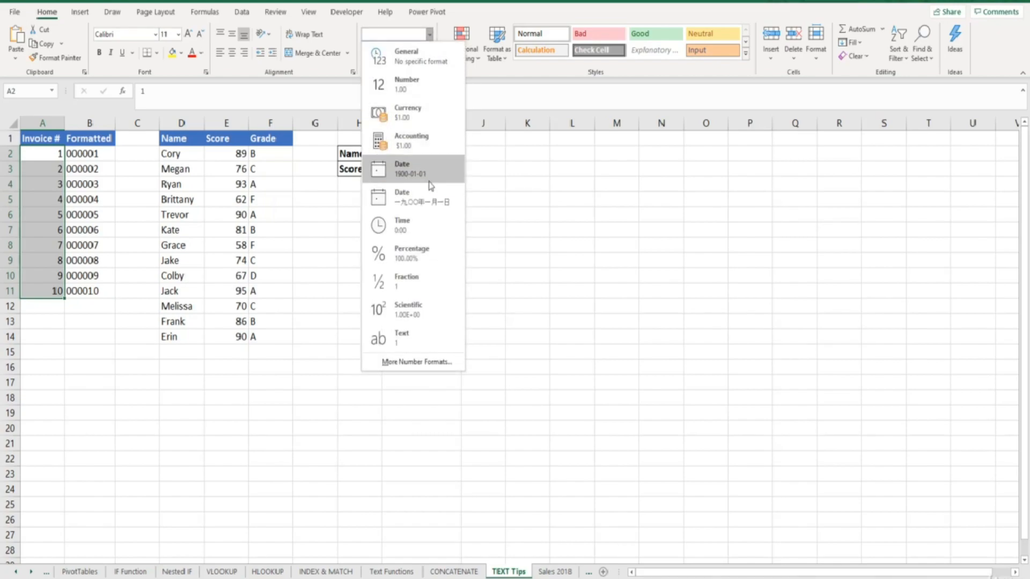
{"action": "left_click", "coordinate": [430, 364]}
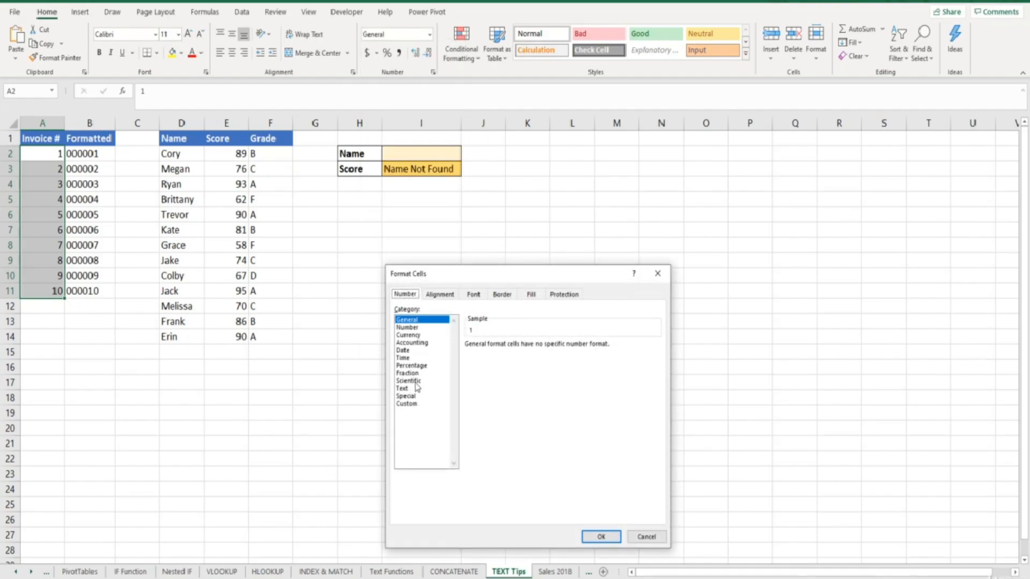
{"action": "left_click", "coordinate": [408, 404]}
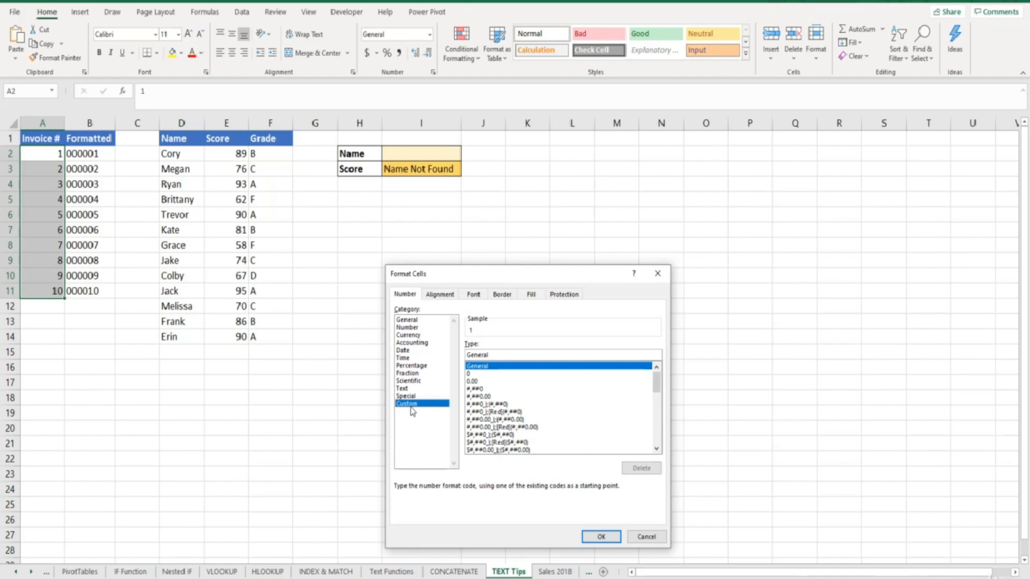
{"action": "left_click_drag", "start_coordinate": [489, 355], "coordinate": [466, 355]}
{"action": "type", "text": "000000"}
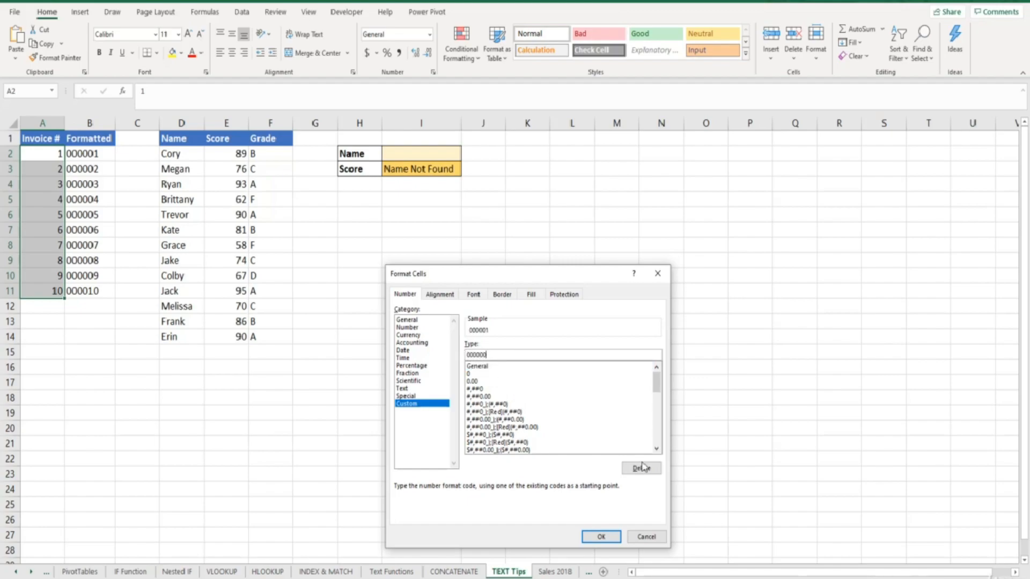
{"action": "left_click", "coordinate": [608, 537]}
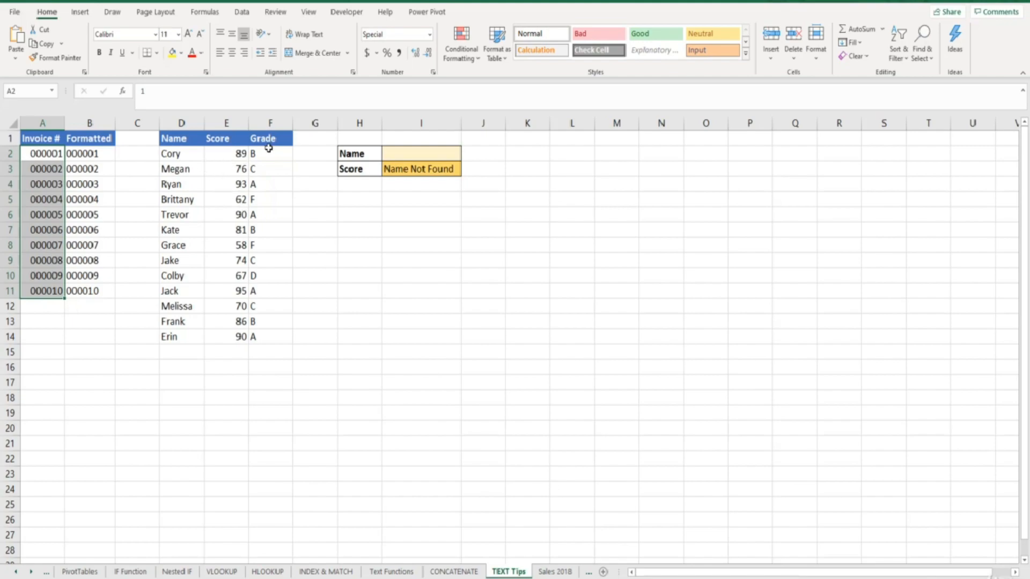
Enter Cory as the lookup name so the score lookup runs
{"action": "left_click", "coordinate": [405, 171]}
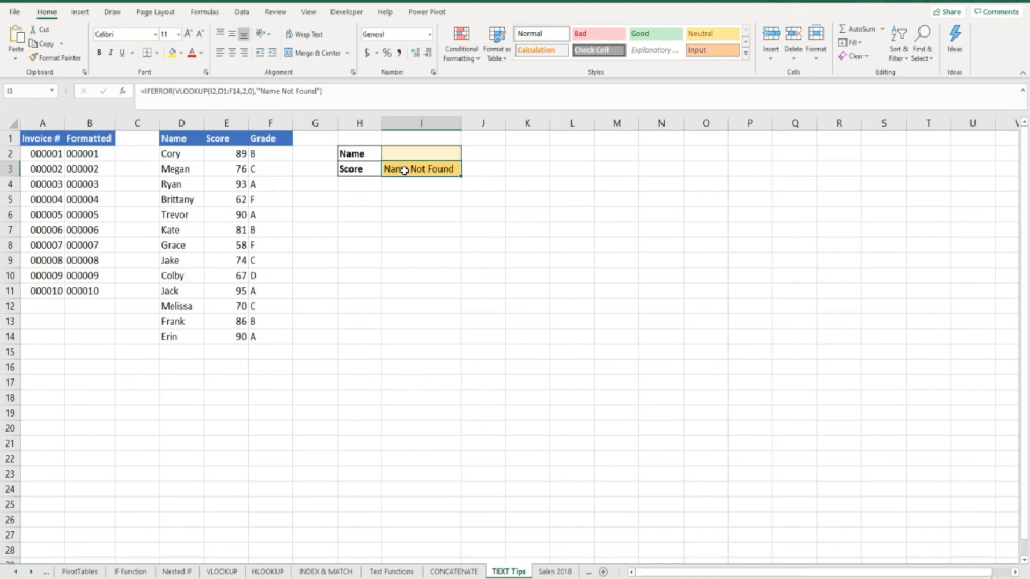
{"action": "left_click", "coordinate": [405, 156]}
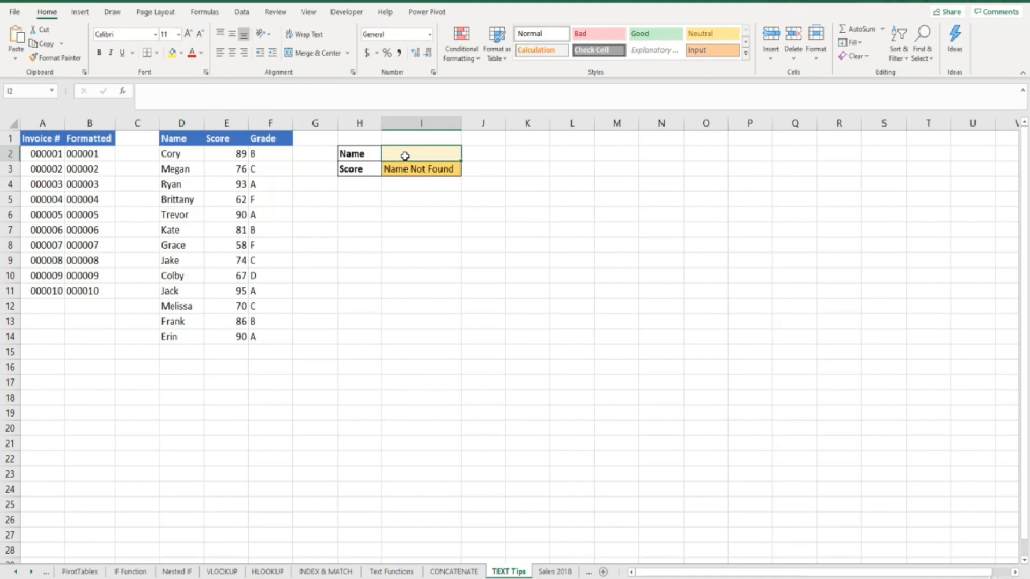
{"action": "type", "text": "Cory"}
{"action": "key", "text": "Return"}
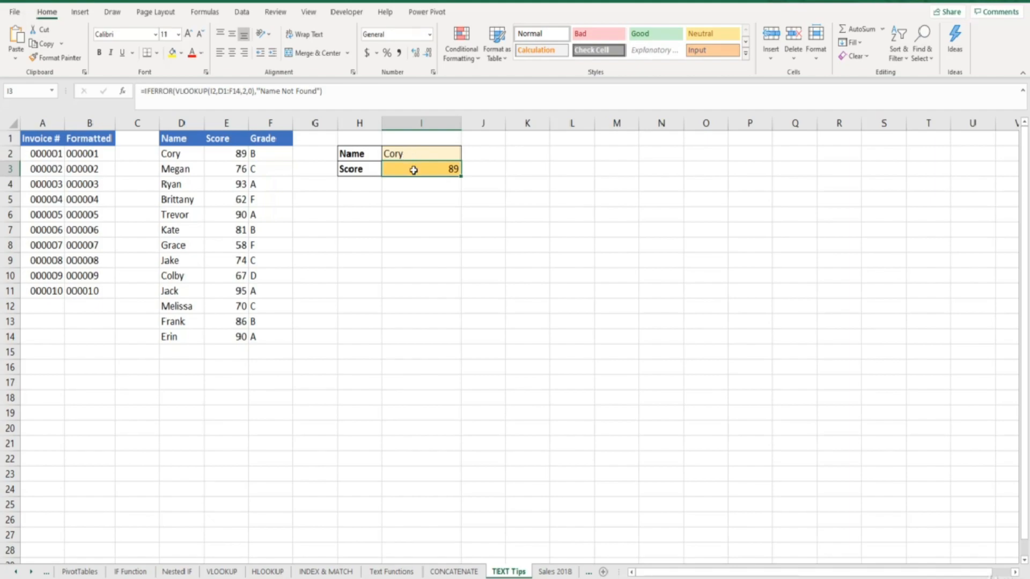
Change the lookup name to Trevor and inspect D6 for a trailing space
{"action": "left_click", "coordinate": [414, 155]}
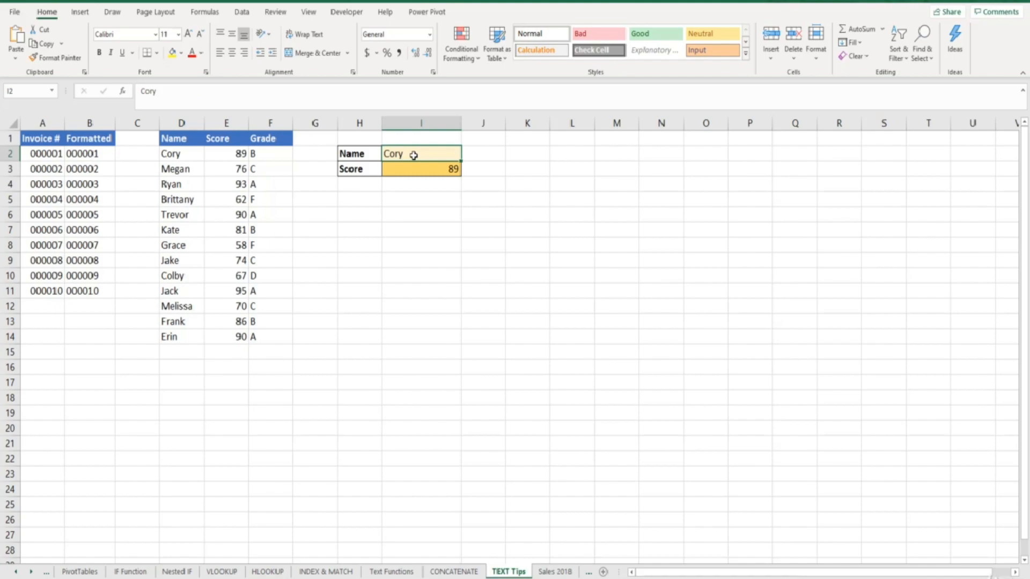
{"action": "type", "text": "Trevor"}
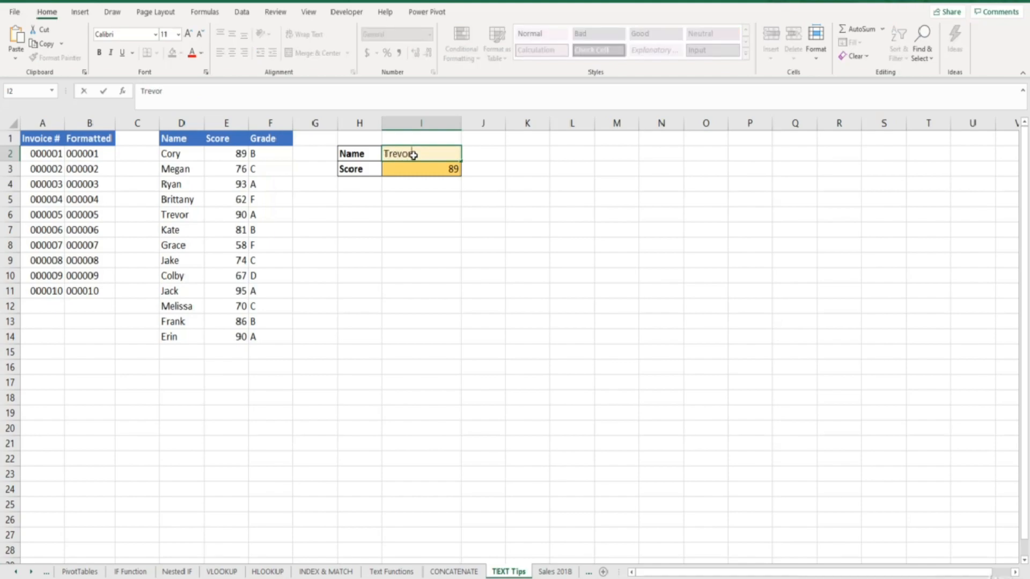
{"action": "key", "text": "Return"}
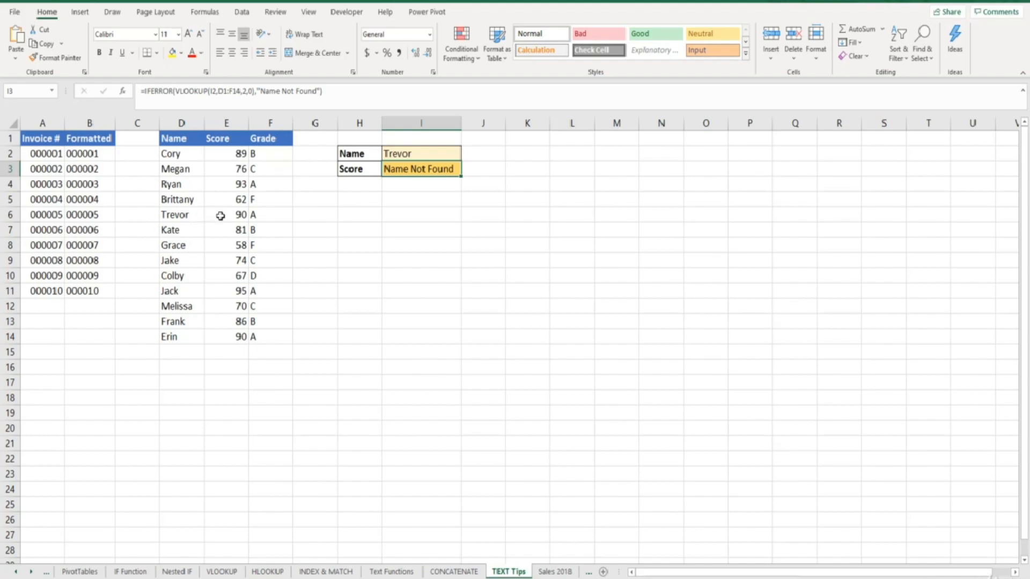
{"action": "left_click", "coordinate": [196, 216]}
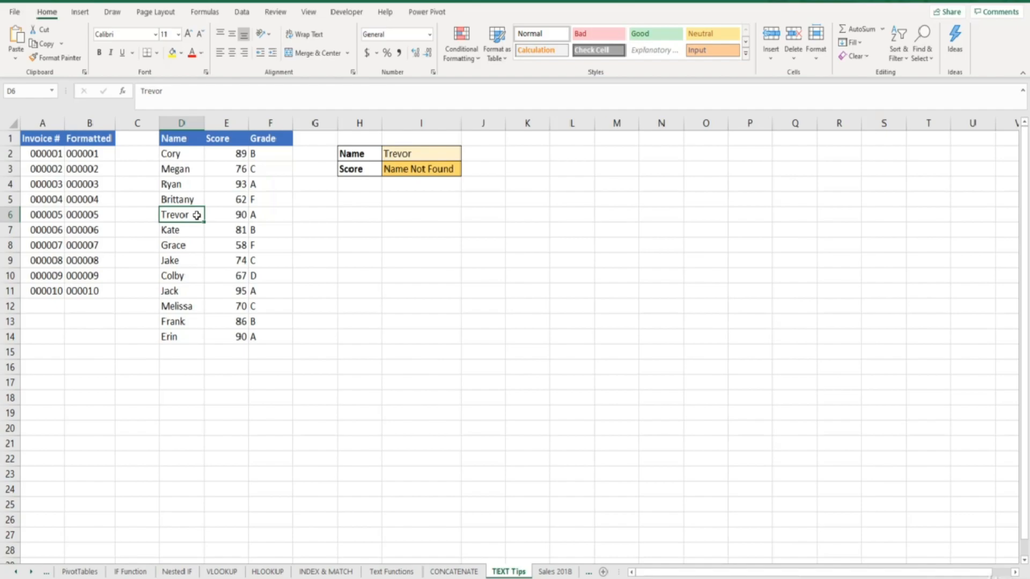
{"action": "double_click", "coordinate": [197, 215]}
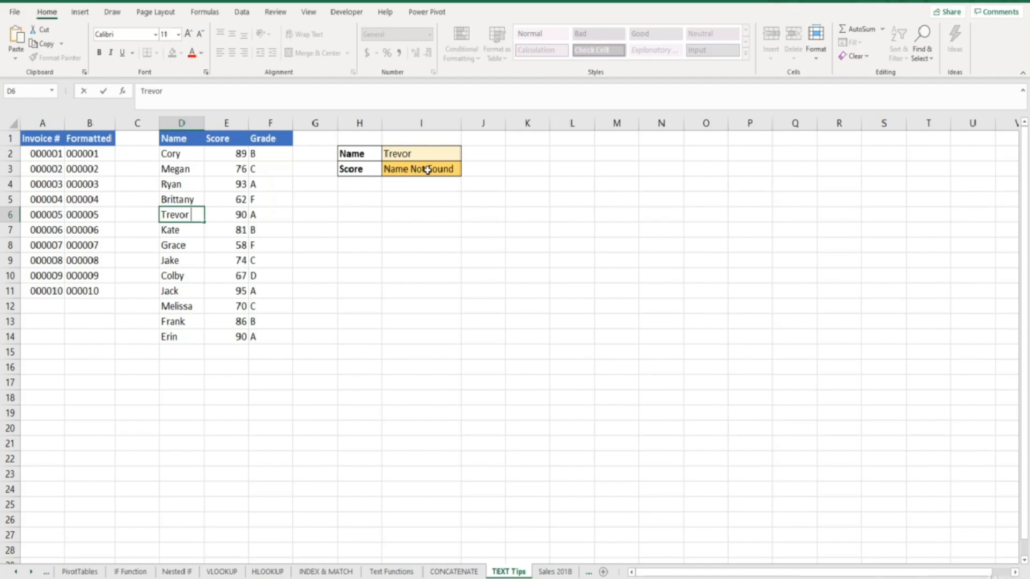
Insert a new column E before Score with the header TRIM
{"action": "left_click", "coordinate": [231, 122]}
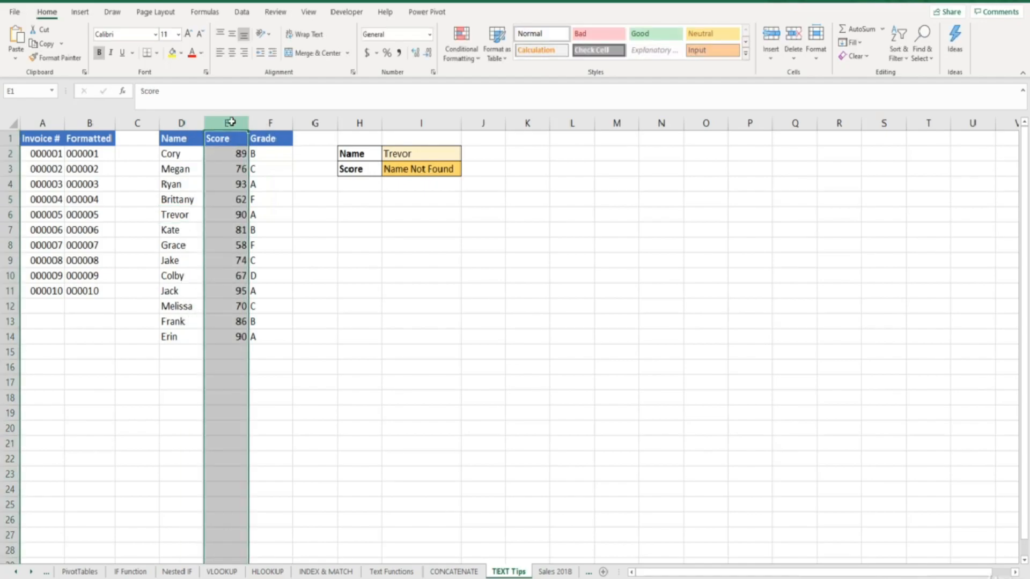
{"action": "key", "text": "ctrl+shift+plus"}
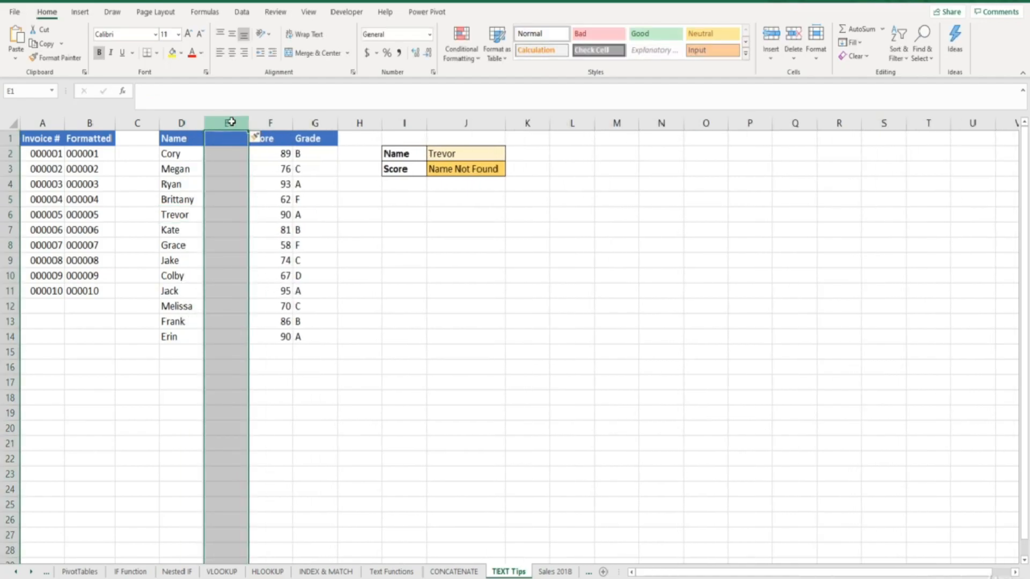
{"action": "left_click", "coordinate": [229, 143]}
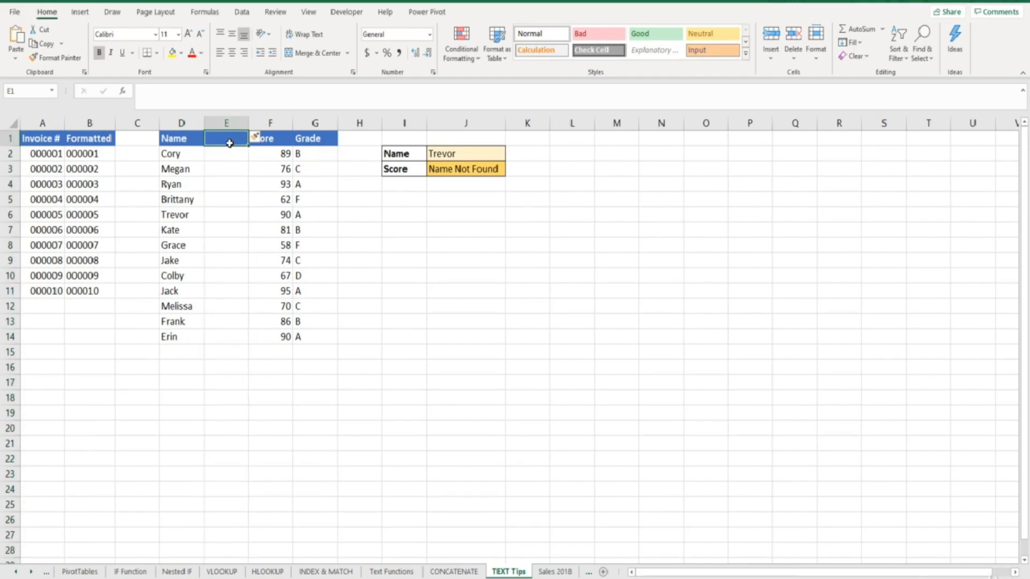
{"action": "type", "text": "TRIM"}
{"action": "key", "text": "Return"}
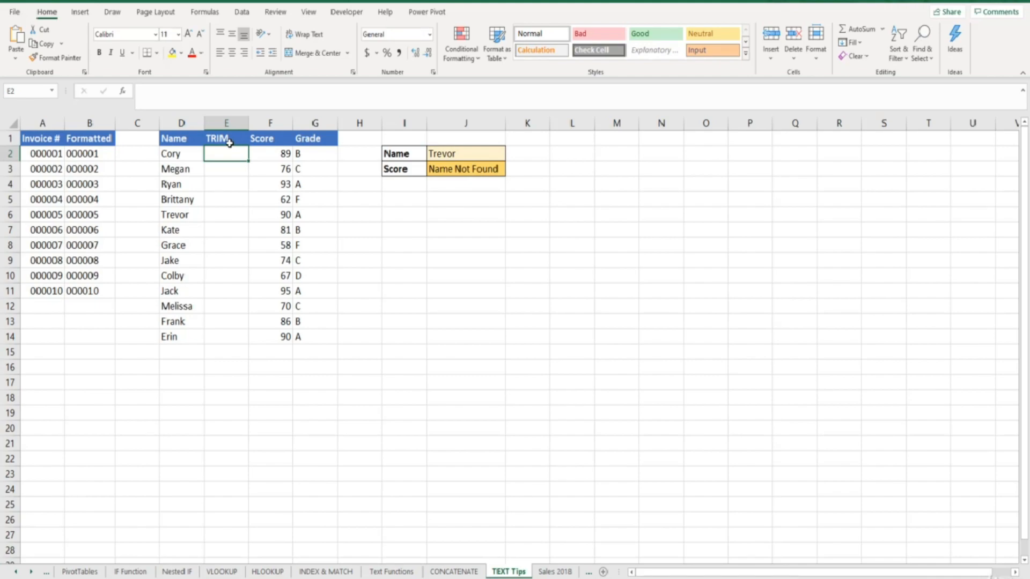
Enter =TRIM(D2) in E2 and fill it down to row 14
{"action": "type", "text": "="}
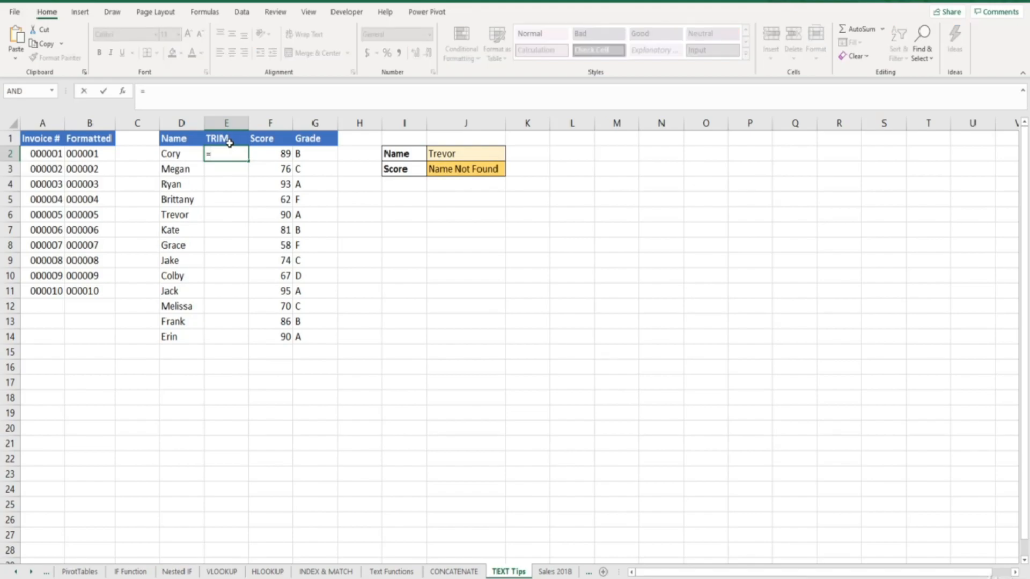
{"action": "type", "text": "trim"}
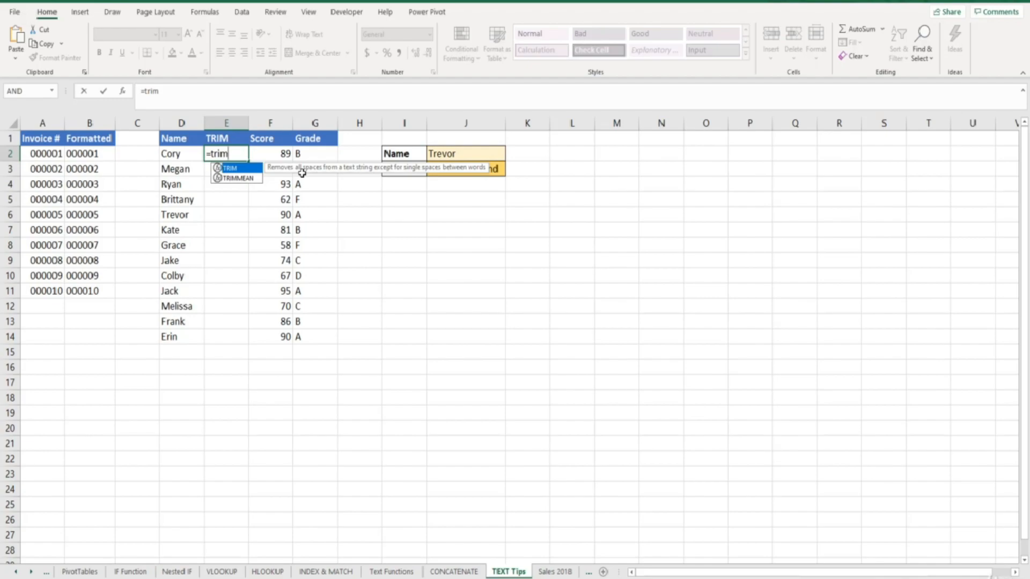
{"action": "type", "text": "("}
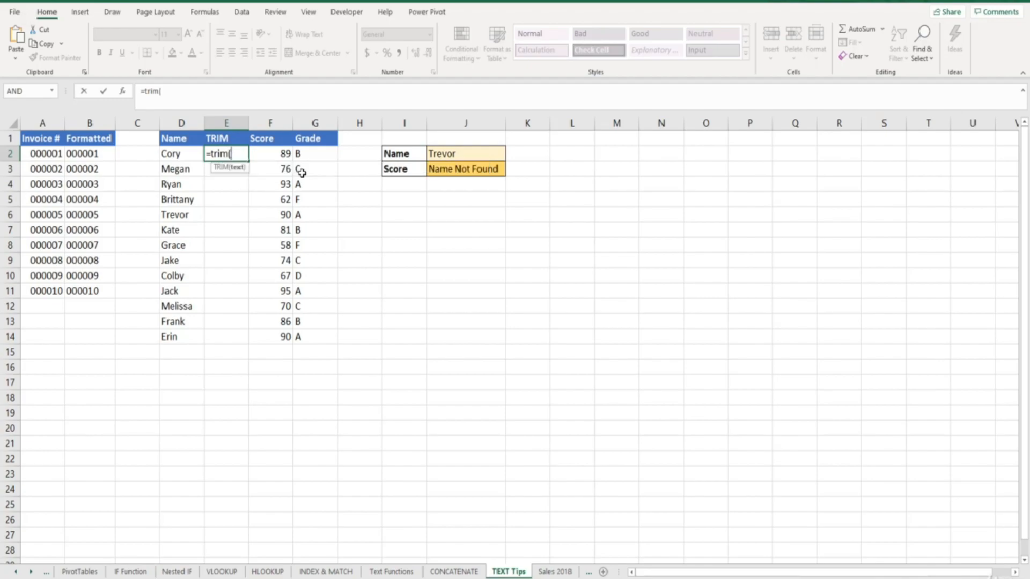
{"action": "left_click", "coordinate": [183, 154]}
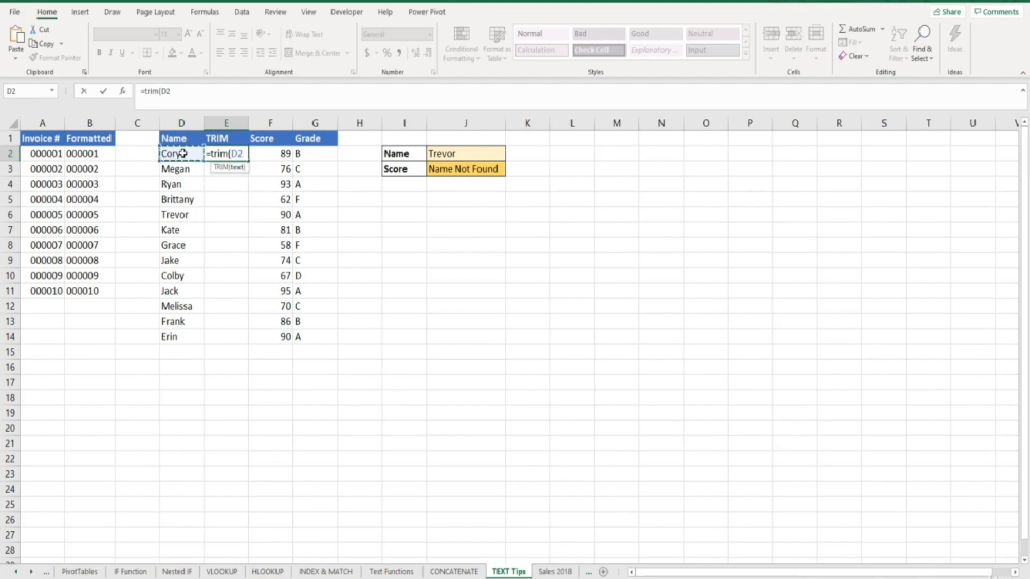
{"action": "type", "text": ")"}
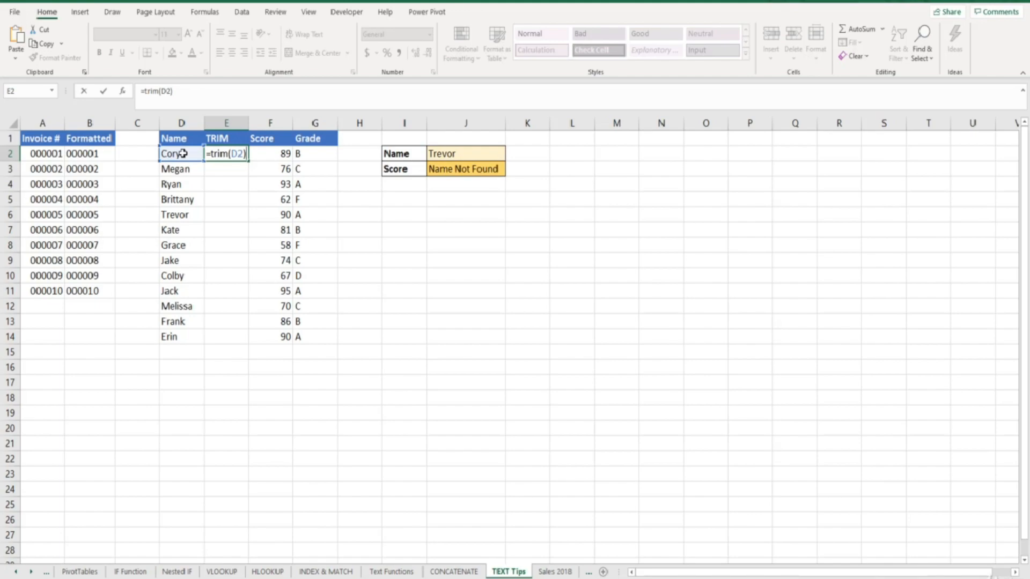
{"action": "key", "text": "Return"}
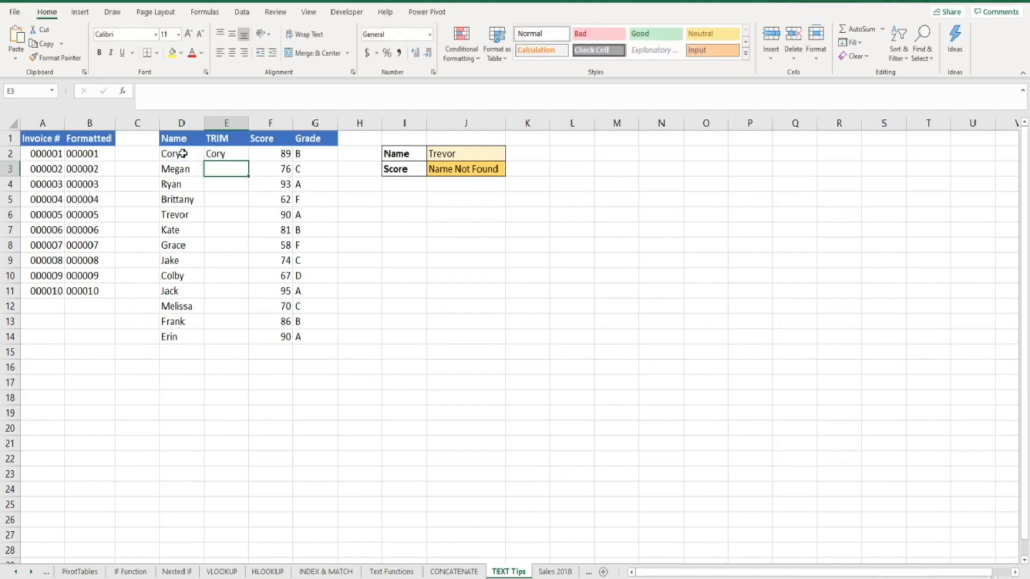
{"action": "left_click", "coordinate": [241, 155]}
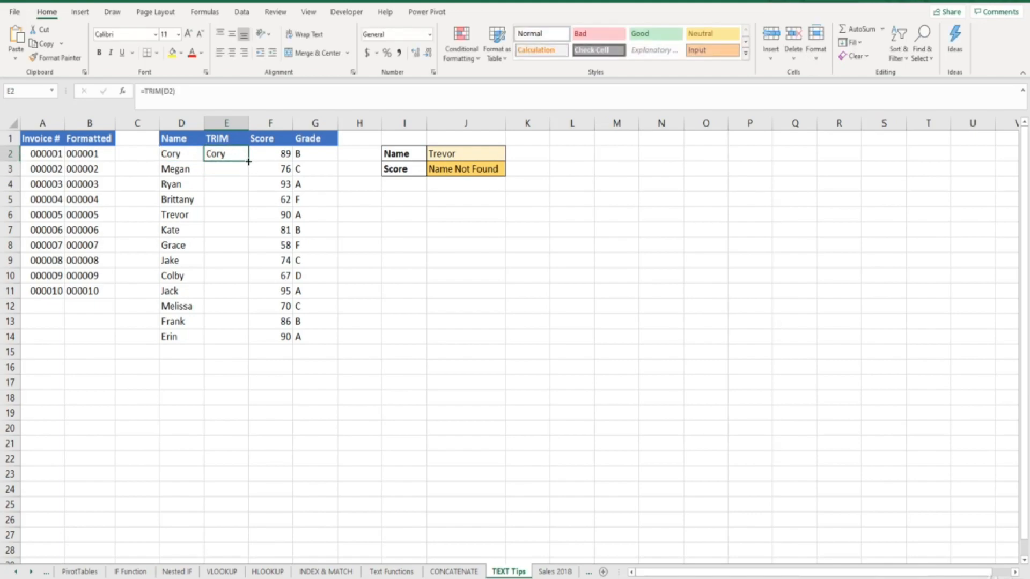
{"action": "double_click", "coordinate": [248, 162]}
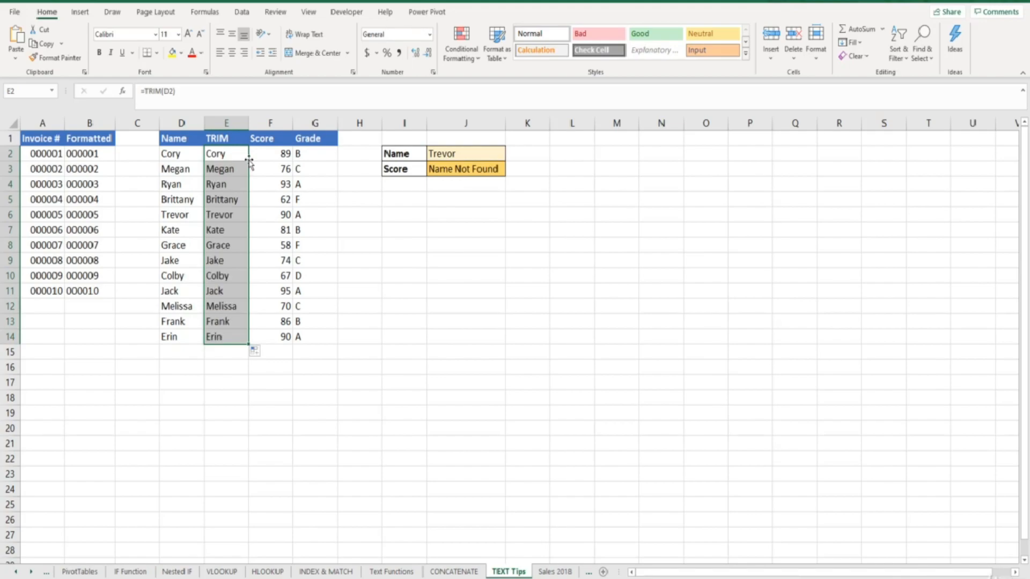
Change the J3 lookup's table range from D1:G14 to E1:G14
{"action": "left_click", "coordinate": [241, 214]}
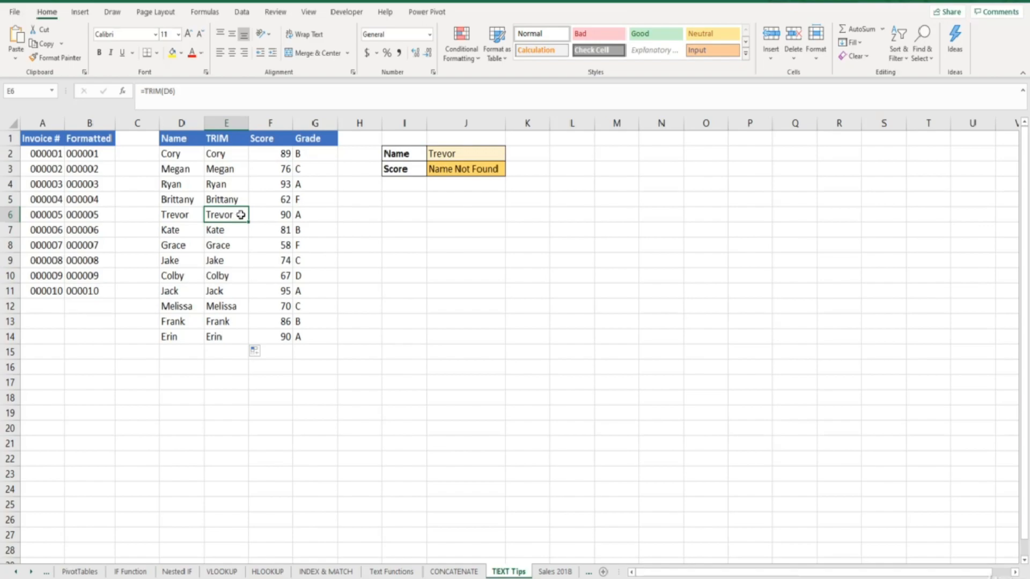
{"action": "left_click", "coordinate": [449, 170]}
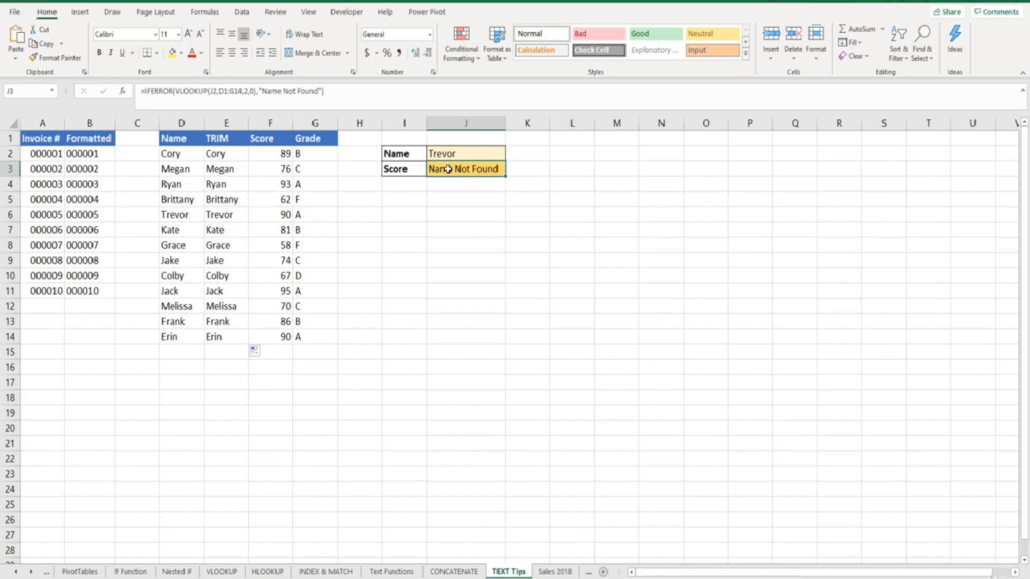
{"action": "left_click_drag", "start_coordinate": [241, 92], "coordinate": [219, 91]}
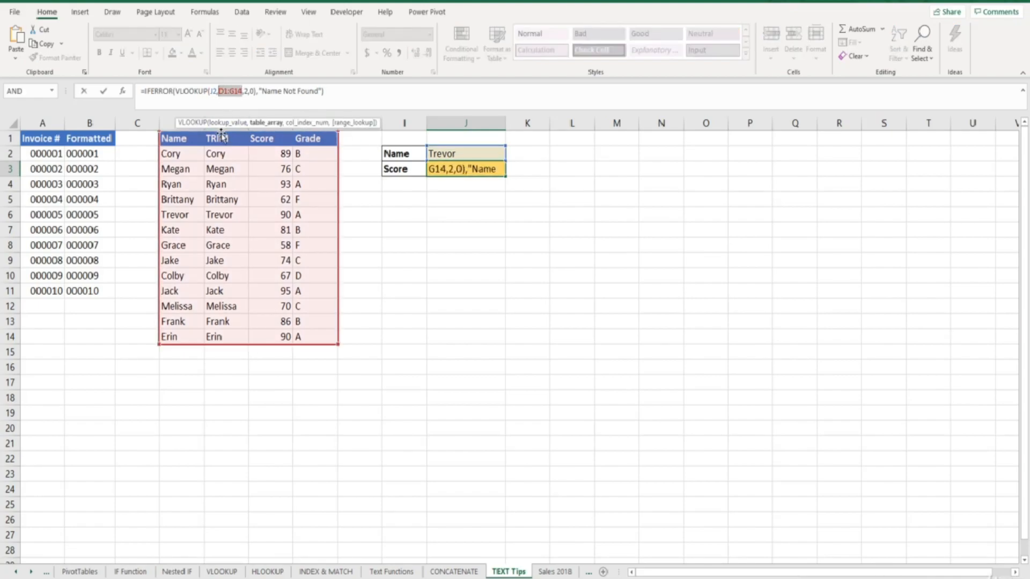
{"action": "left_click_drag", "start_coordinate": [222, 137], "coordinate": [320, 330]}
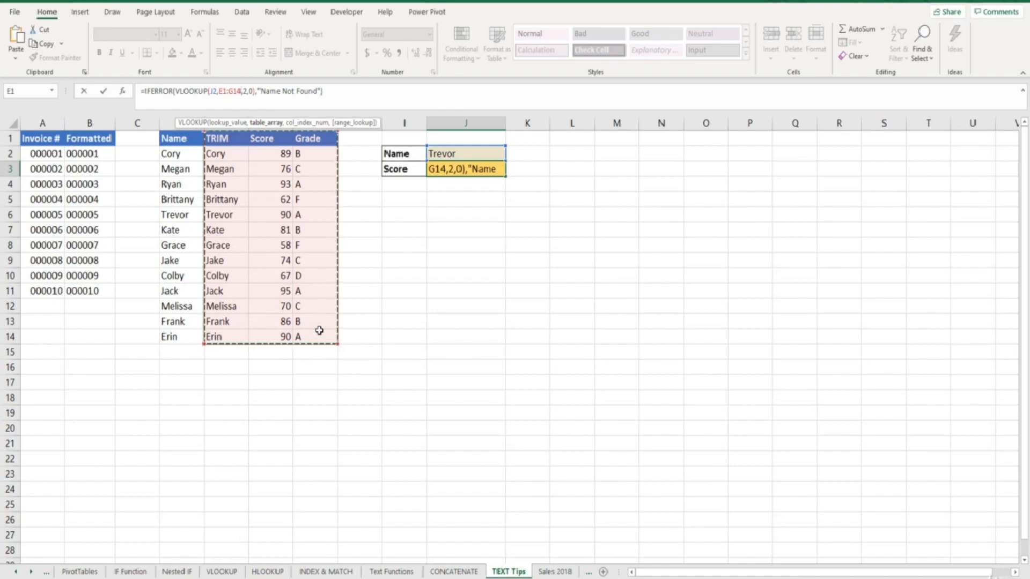
{"action": "key", "text": "Return"}
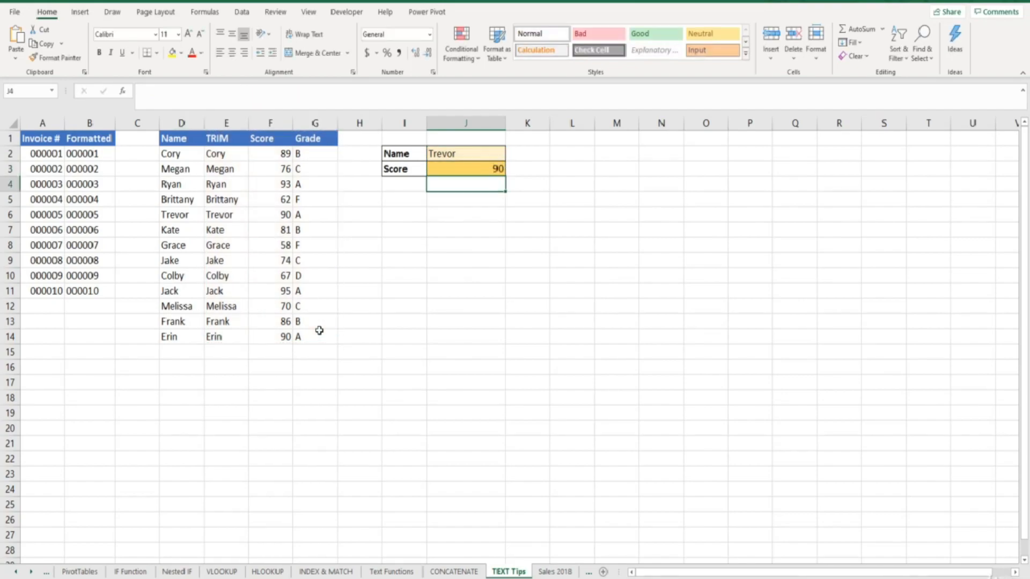